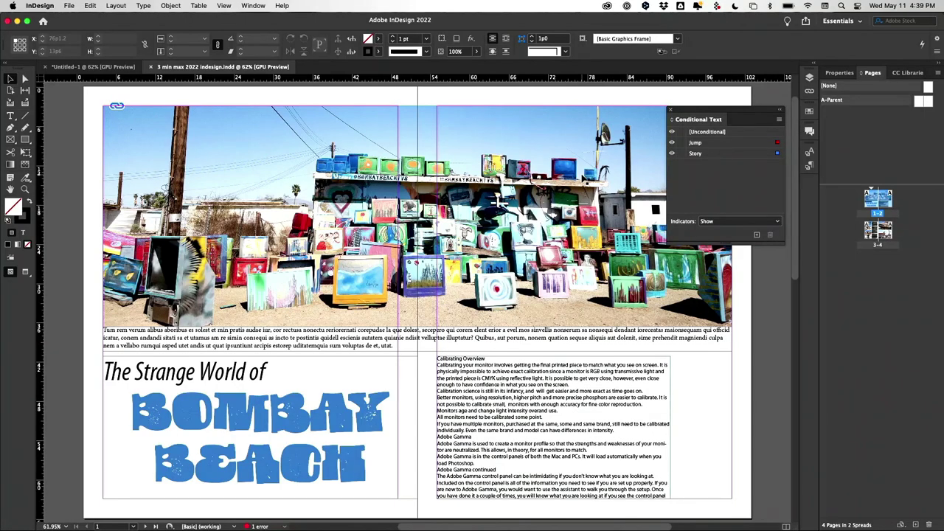
# - Scroll down to pages 3–4 and select the continued Bombay Beach story frame
pyautogui.scroll(-2, 530, 260)
pyautogui.scroll(-3, 529, 260)
pyautogui.scroll(-4, 529, 261)
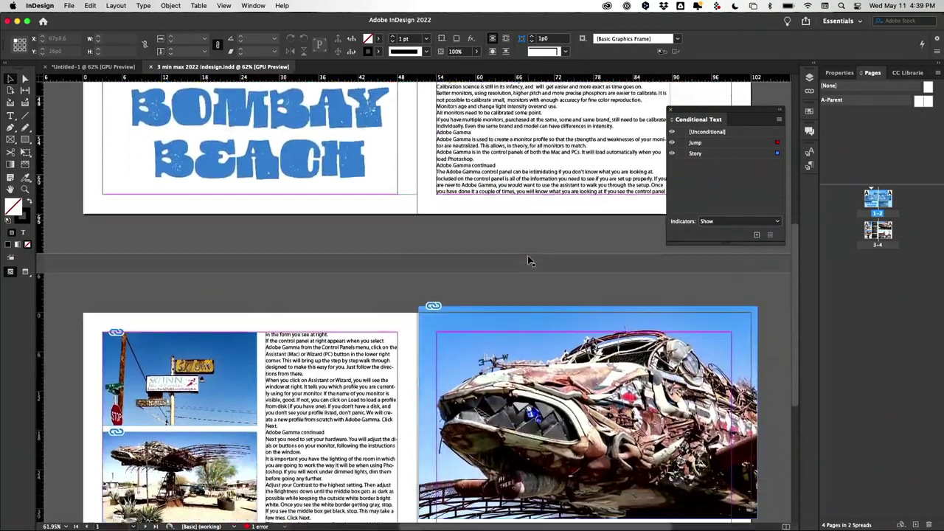
pyautogui.scroll(-4, 529, 261)
pyautogui.scroll(-3, 530, 260)
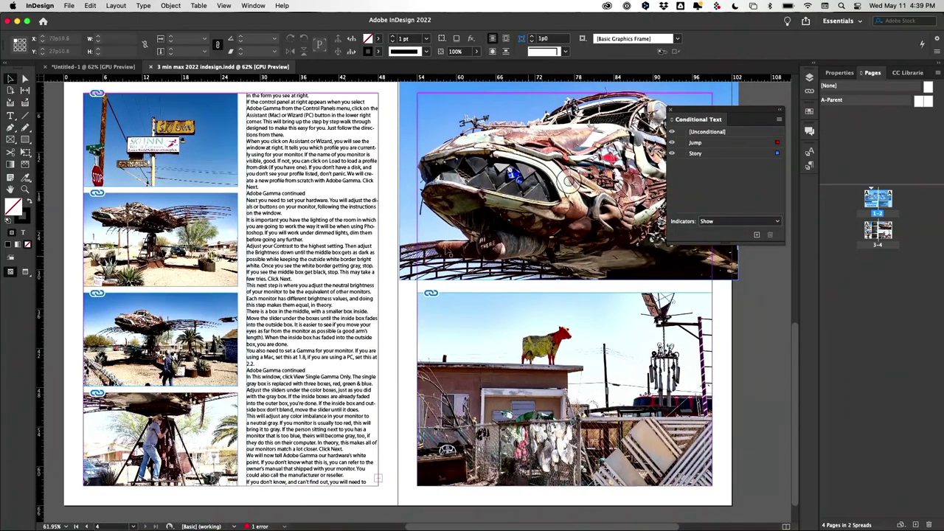
pyautogui.click(11, 79)
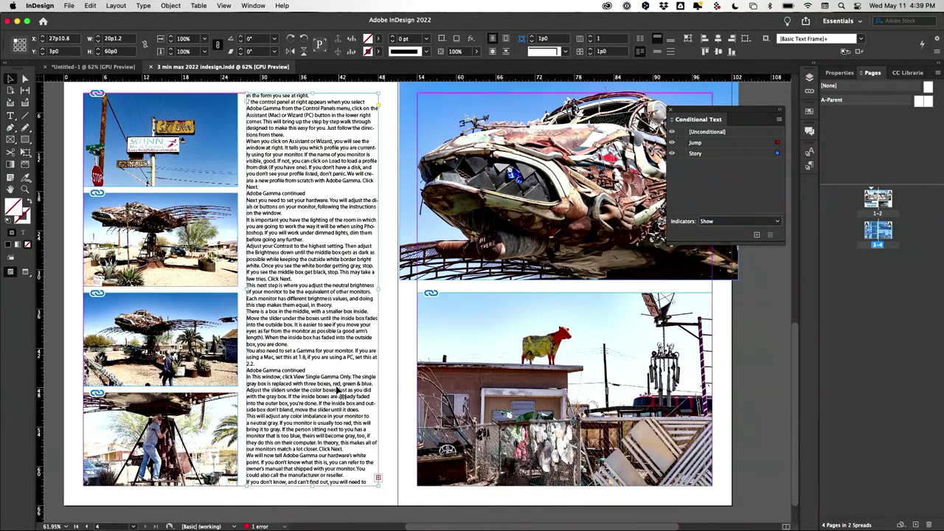
# - Create blank document Untitled-2, return to the Bombay Beach layout, and raise the Conditional Text panel
pyautogui.press('super+n')
pyautogui.press('Return')
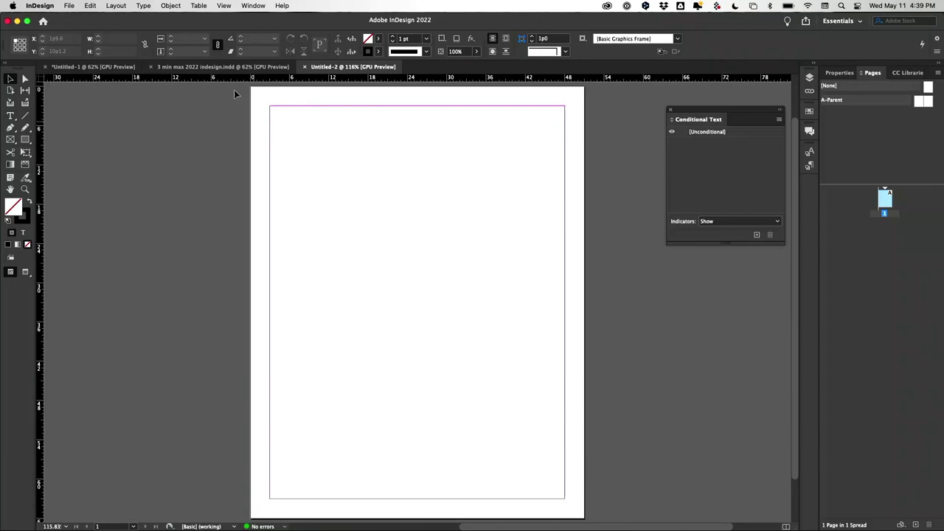
pyautogui.click(217, 66)
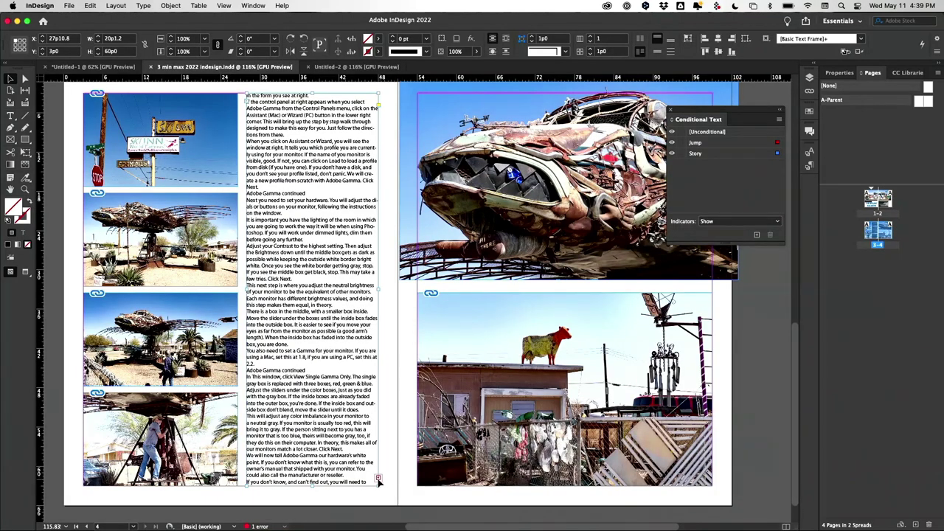
pyautogui.click(348, 67)
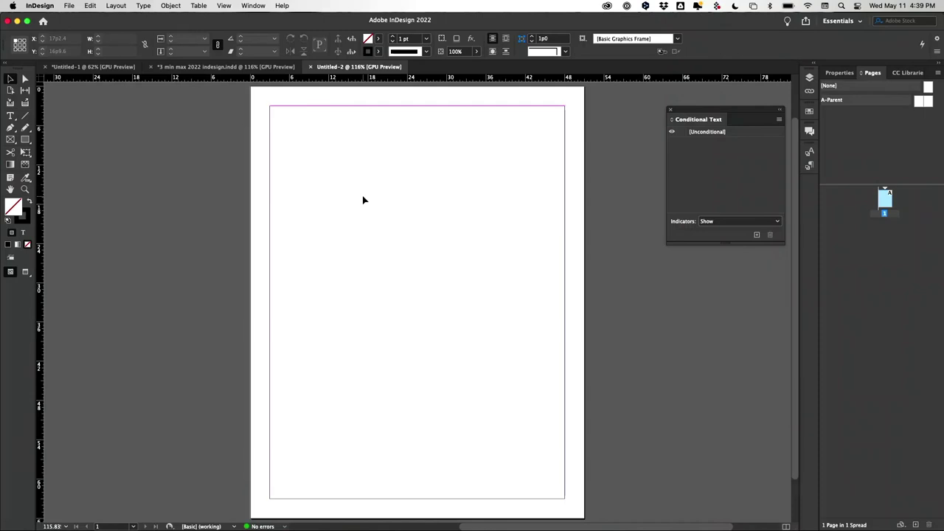
pyautogui.click(229, 67)
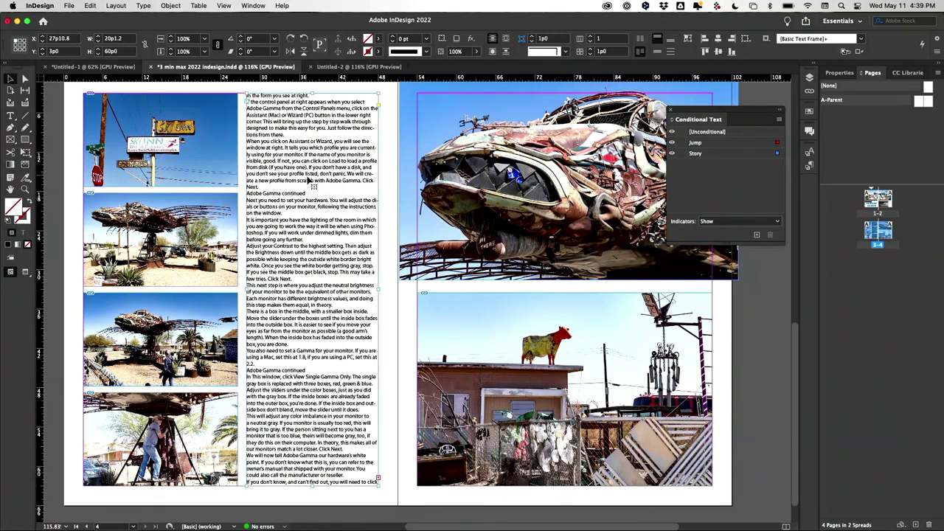
pyautogui.moveTo(714, 120); pyautogui.dragTo(721, 110)
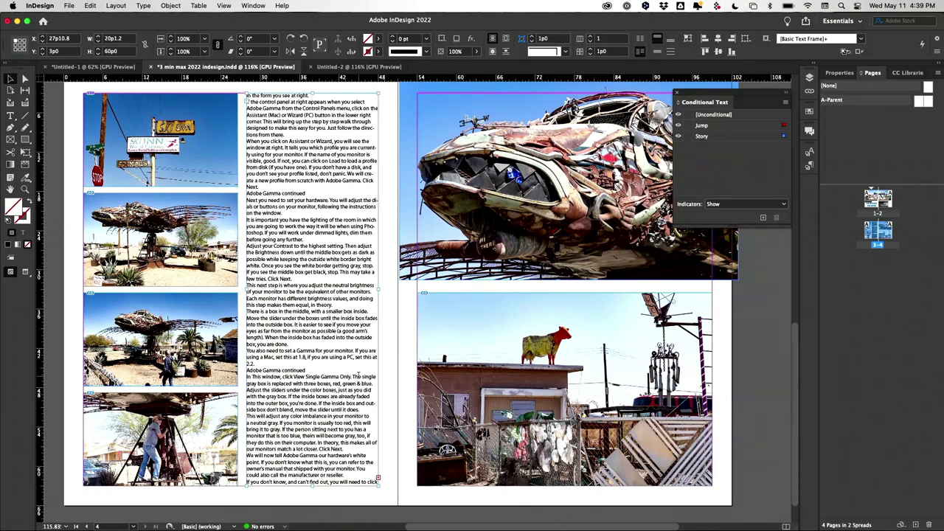
# - Select all text in the threaded Bombay Beach story and apply the Story condition
pyautogui.doubleClick(357, 378)
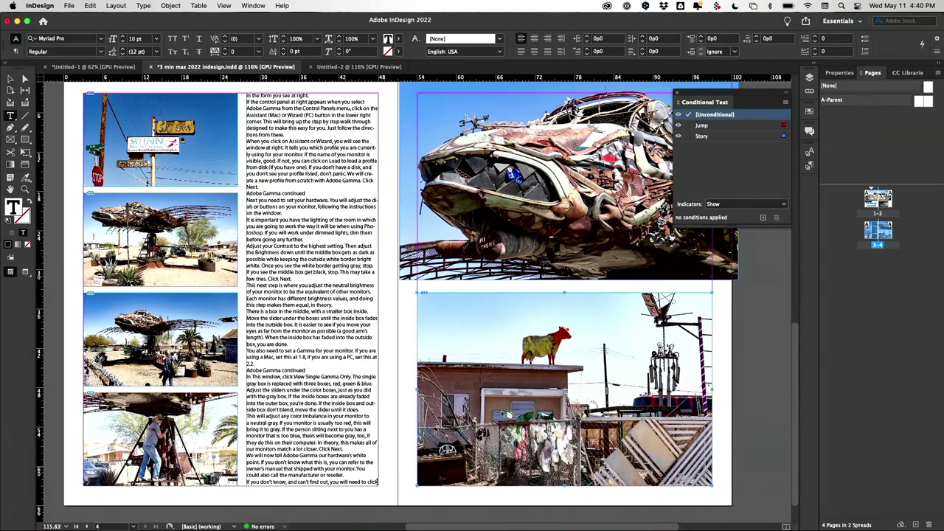
pyautogui.click(457, 443)
pyautogui.hotkey('ctrl', 'a')
pyautogui.scroll(5, 428, 295)
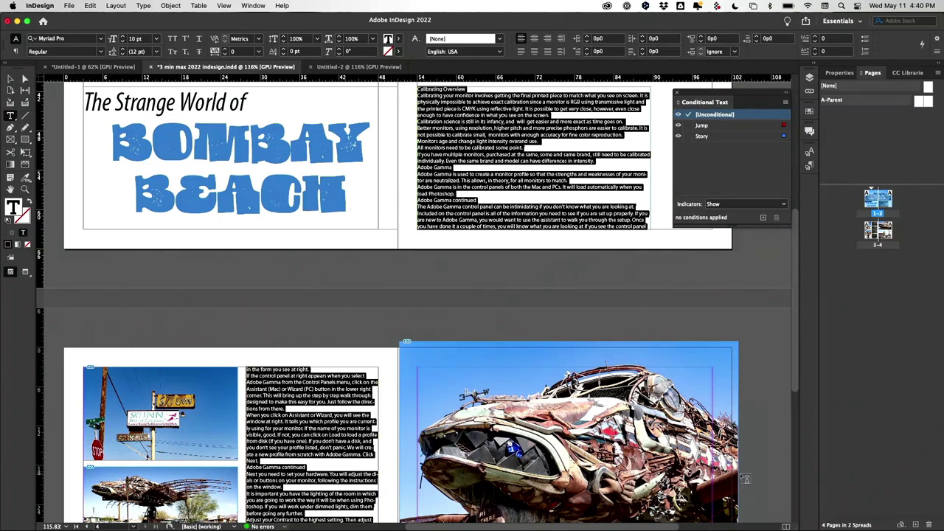
pyautogui.click(721, 138)
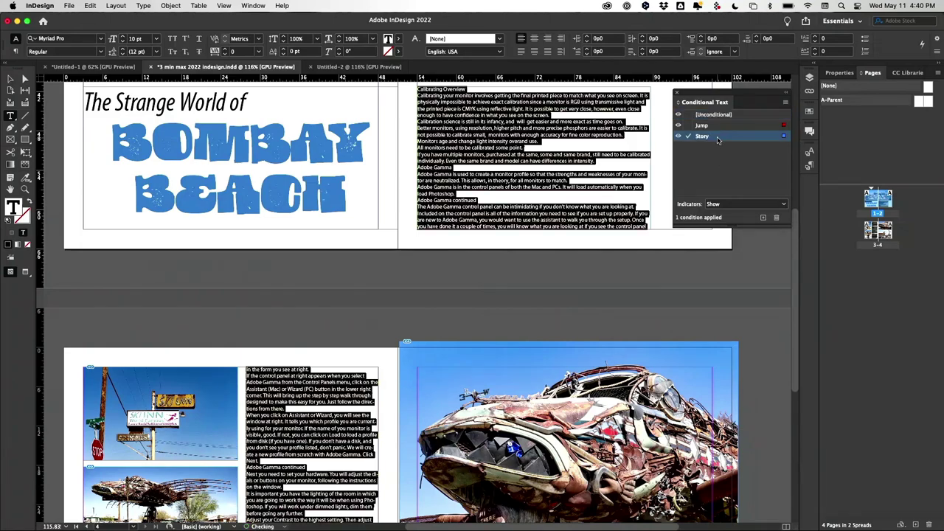
# - Deselect, then check the conditions on the story text and the jump line
pyautogui.scroll(-5, 398, 399)
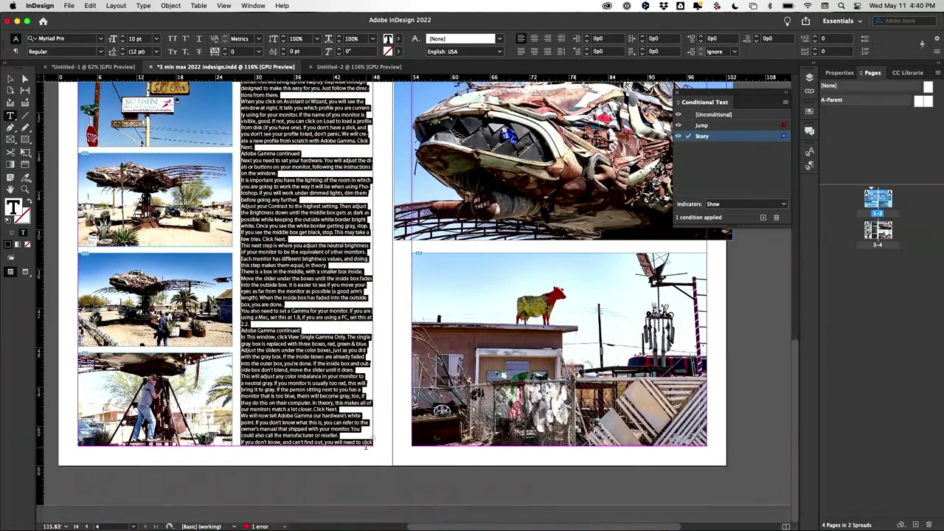
pyautogui.click(411, 446)
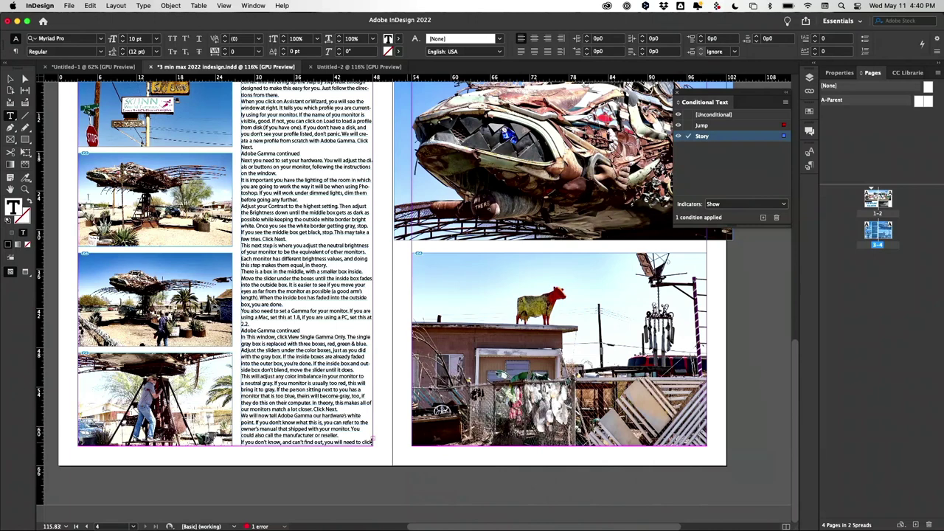
pyautogui.click(373, 441)
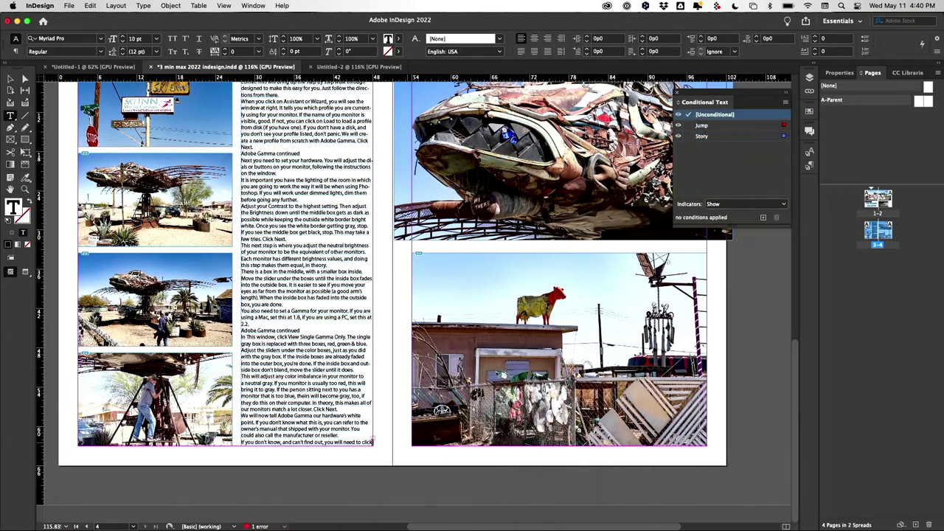
pyautogui.click(713, 126)
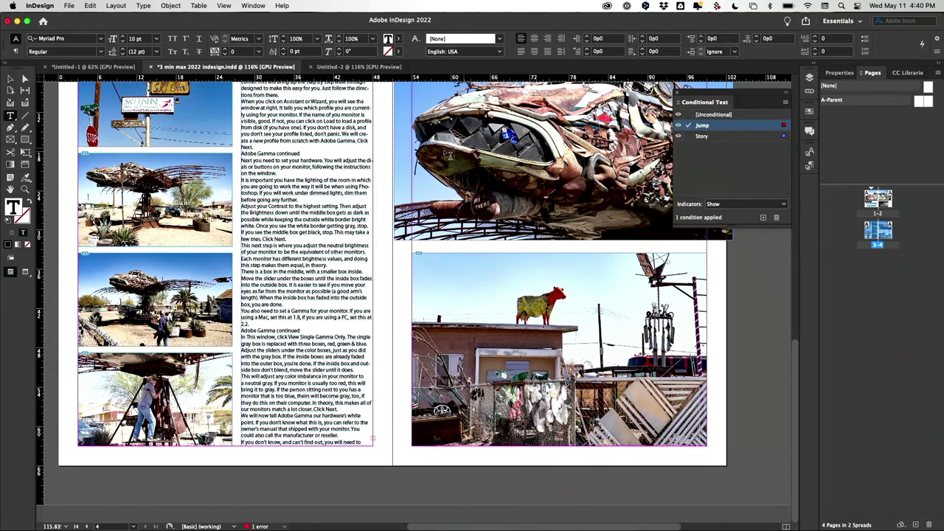
# - Export the selected story as InCopy content 'Bombay Beach' to the Desktop, accepting the save alert
pyautogui.click(241, 107)
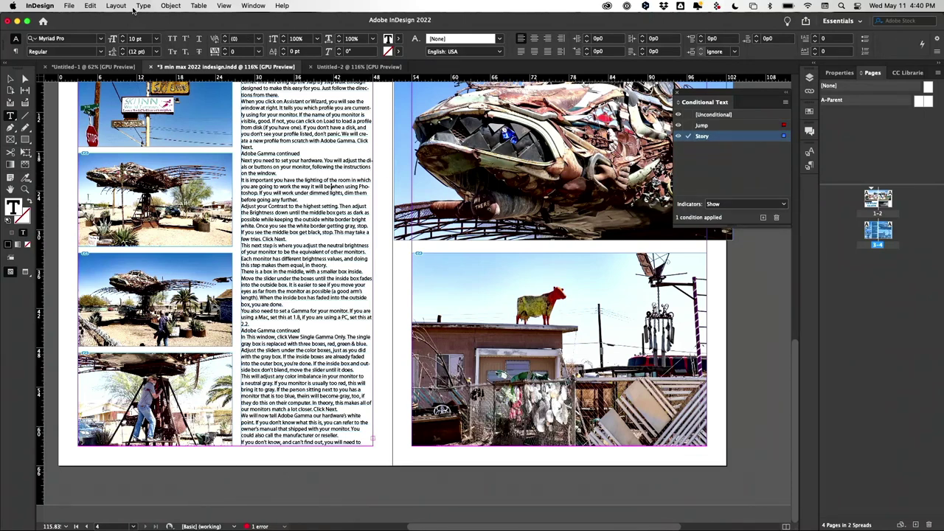
pyautogui.click(90, 5)
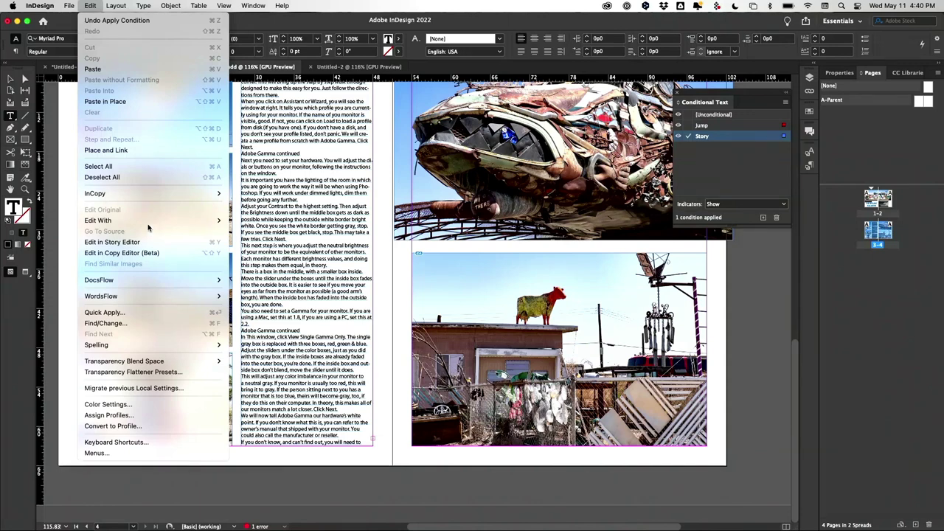
pyautogui.moveTo(96, 193)
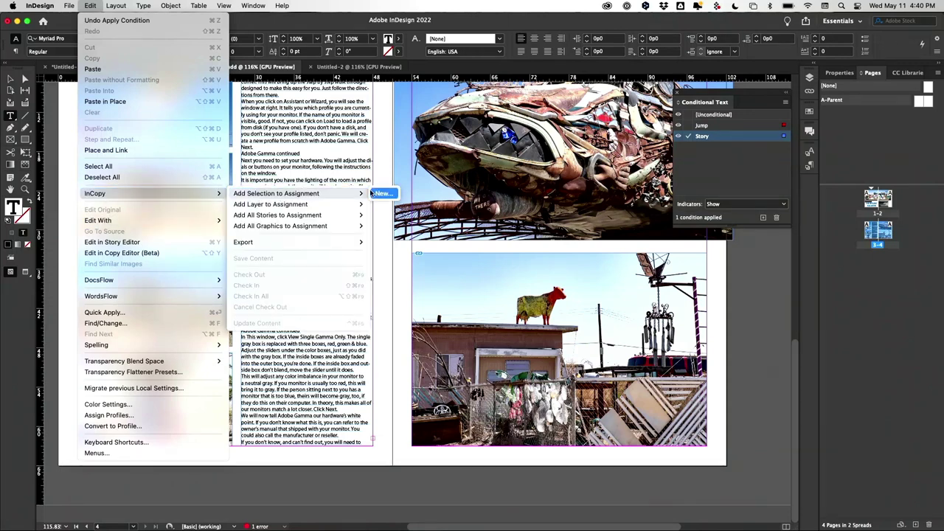
pyautogui.moveTo(295, 242)
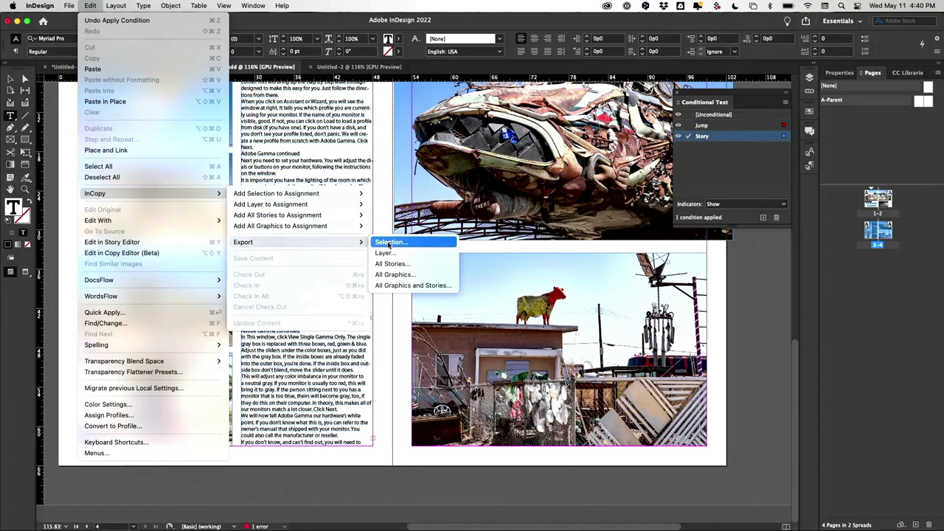
pyautogui.click(391, 242)
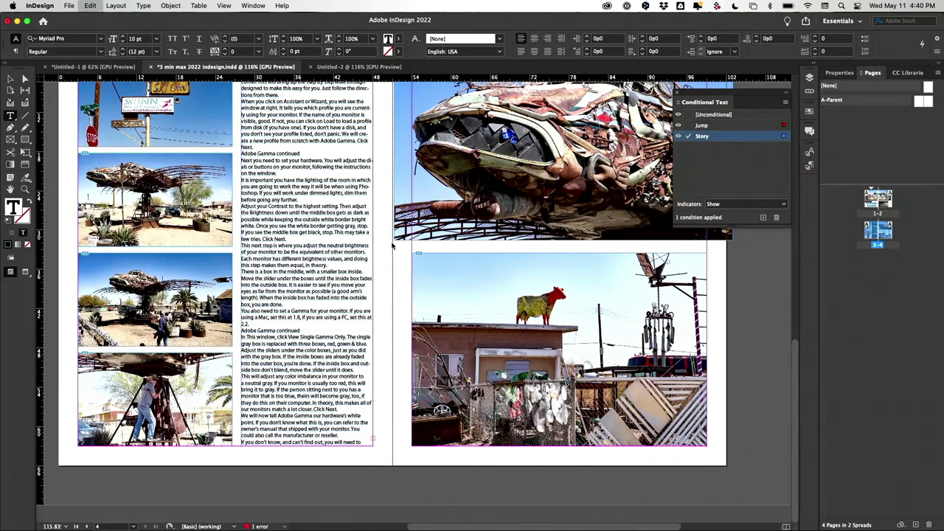
pyautogui.scroll(-2, 309, 310)
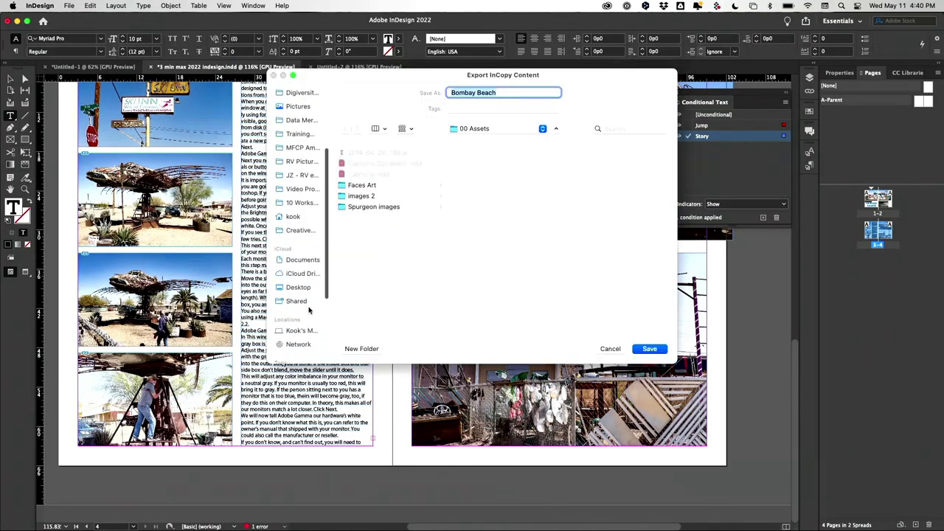
pyautogui.scroll(-3, 308, 310)
pyautogui.click(287, 252)
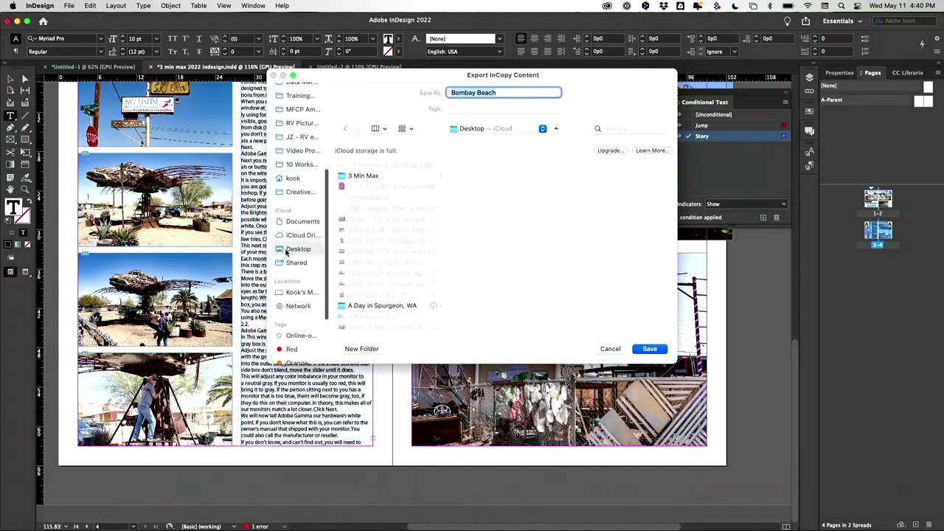
pyautogui.click(650, 349)
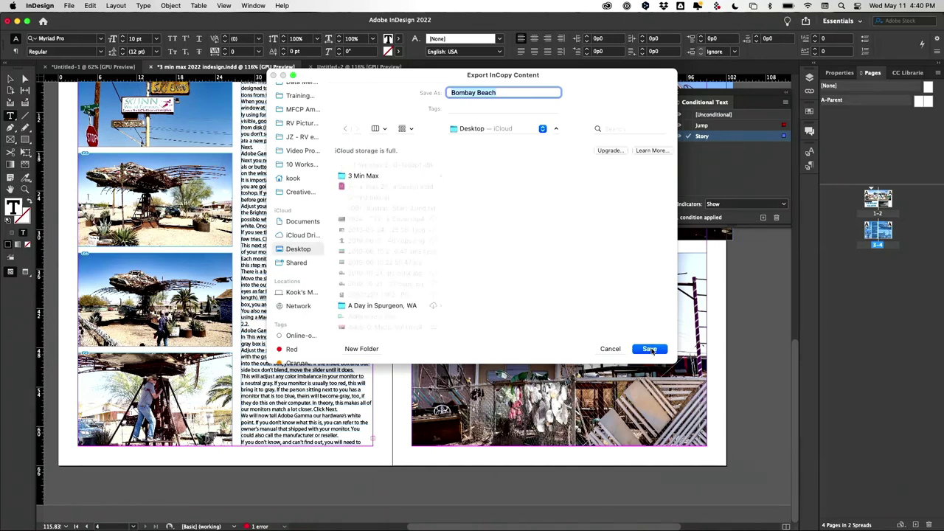
pyautogui.click(560, 294)
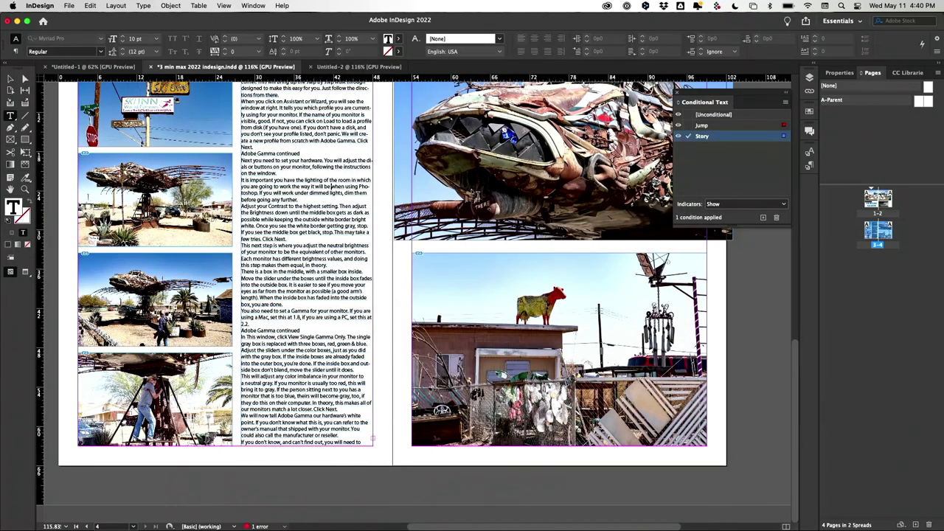
# - In Untitled-2, load Bombay Beach.icml for placing with Cmd+D
pyautogui.click(356, 66)
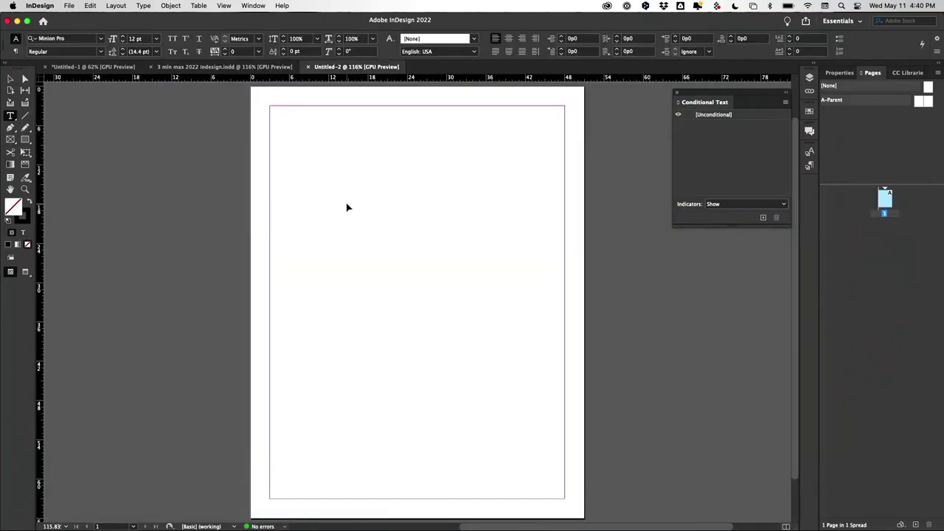
pyautogui.press('cmd+d')
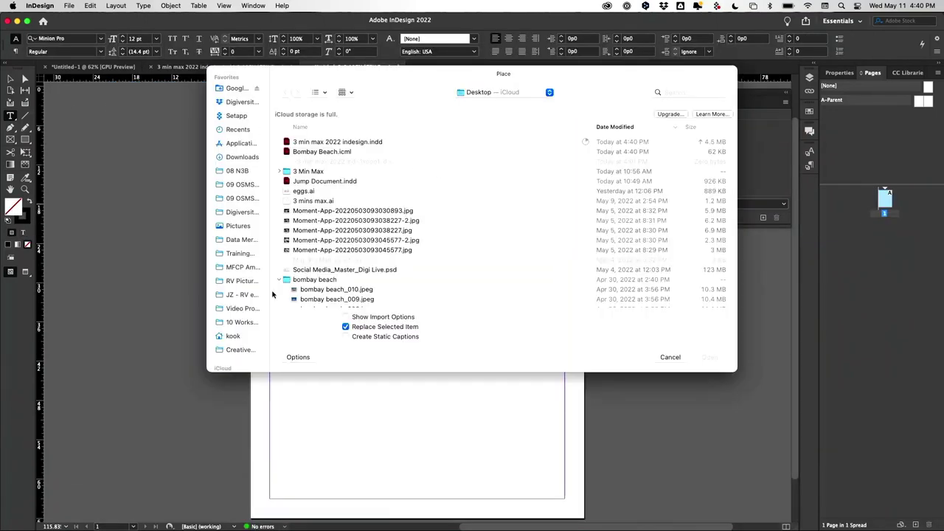
pyautogui.scroll(-3, 234, 298)
pyautogui.scroll(-3, 235, 298)
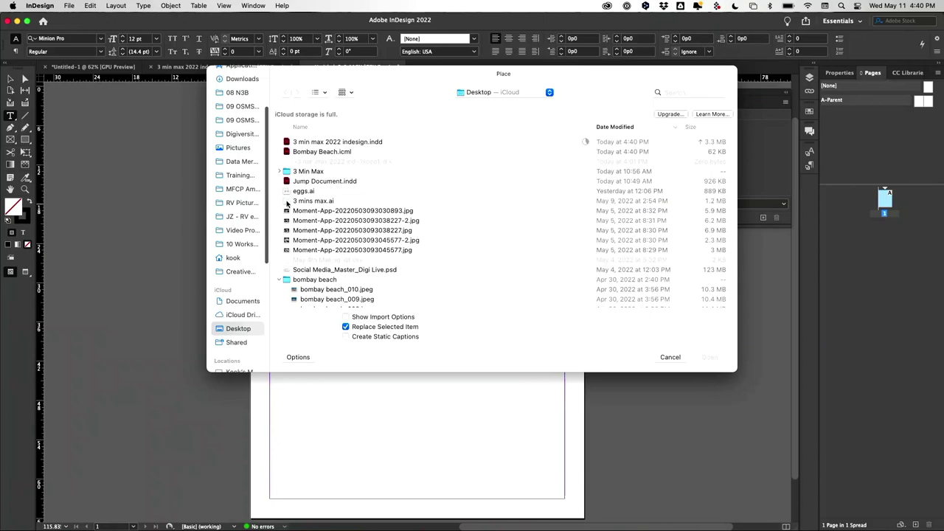
pyautogui.click(318, 153)
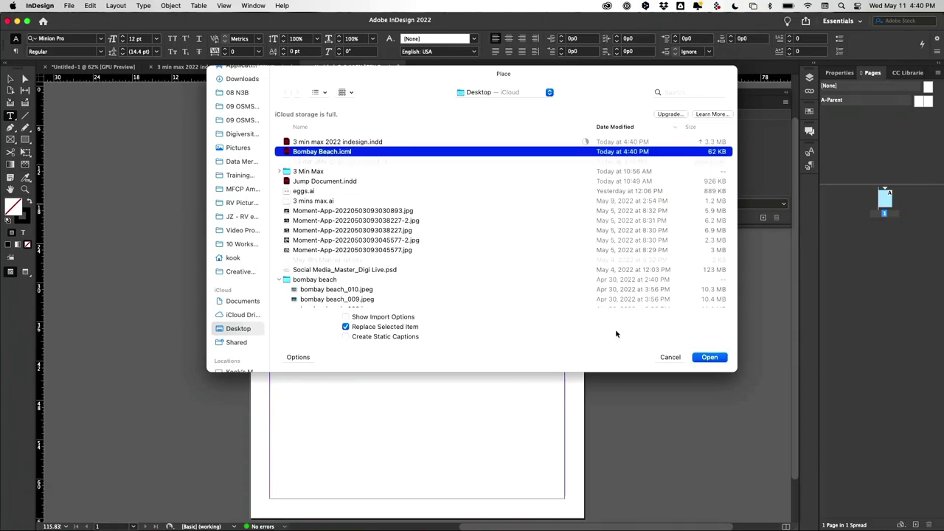
pyautogui.click(704, 358)
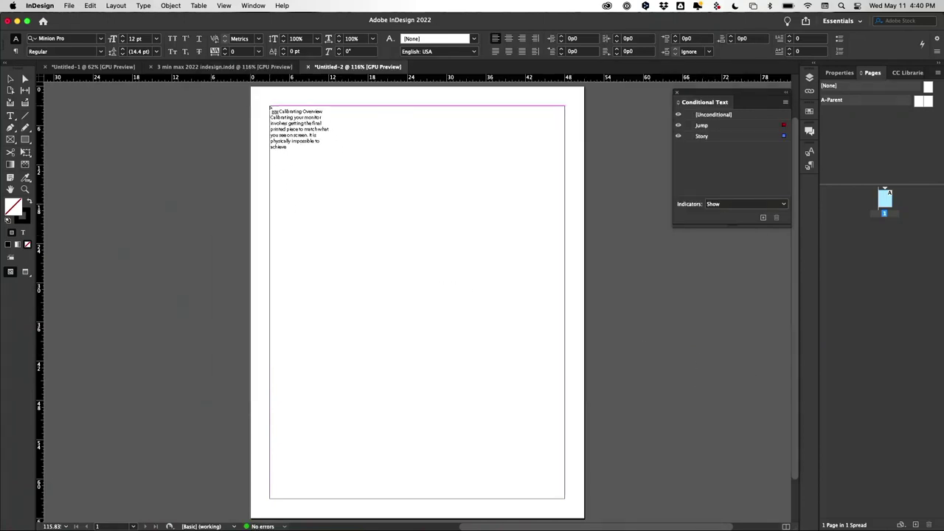
# - Drop the story at the page's top-left margin and hide the Story condition
pyautogui.click(270, 106)
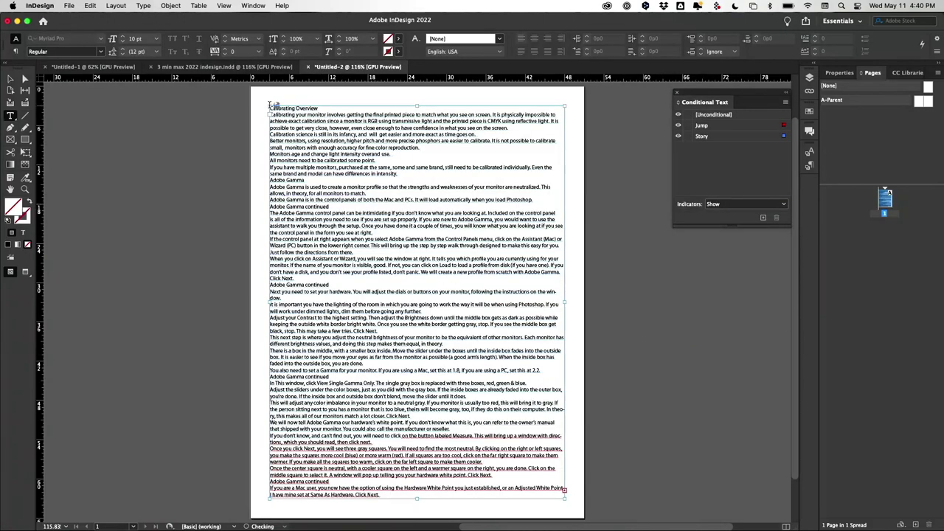
pyautogui.click(679, 136)
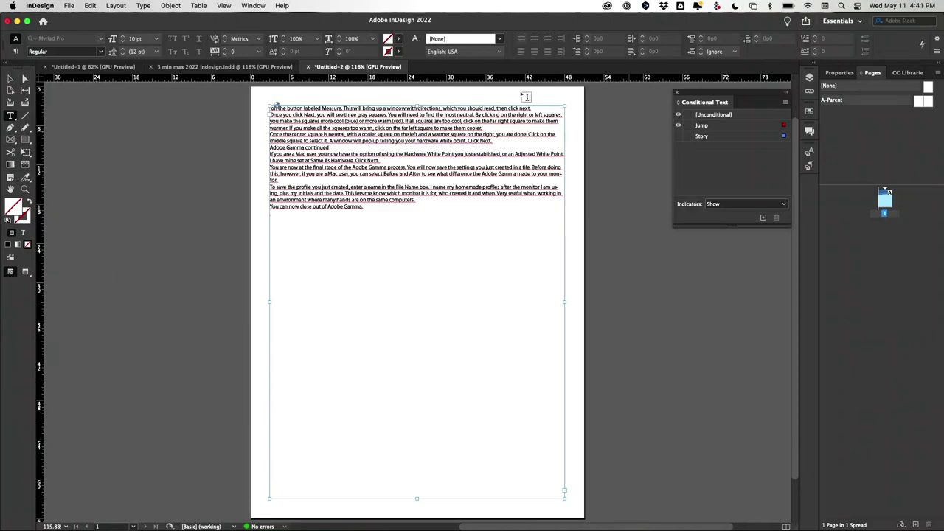
# - Check out the main layout's story and delete the neutral-brightness through gamma 2.2 paragraphs
pyautogui.click(224, 69)
pyautogui.click(319, 268)
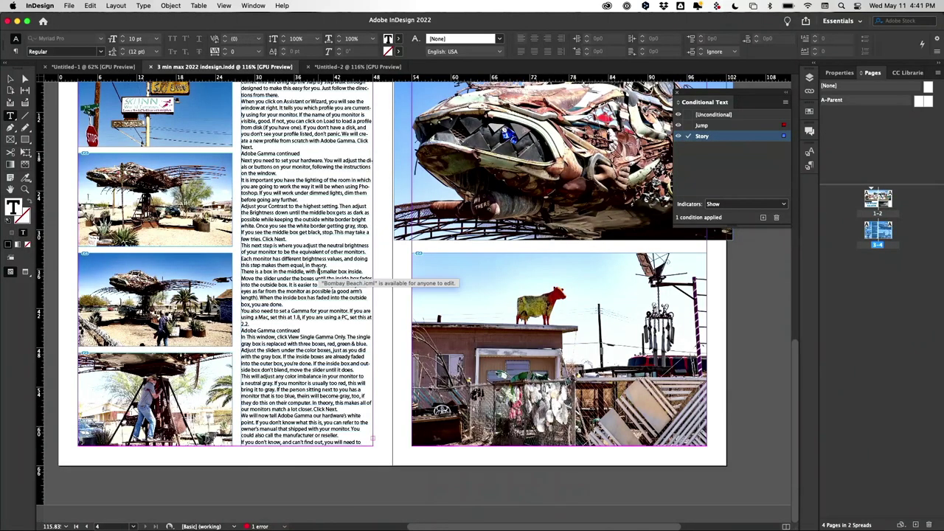
pyautogui.press('Return')
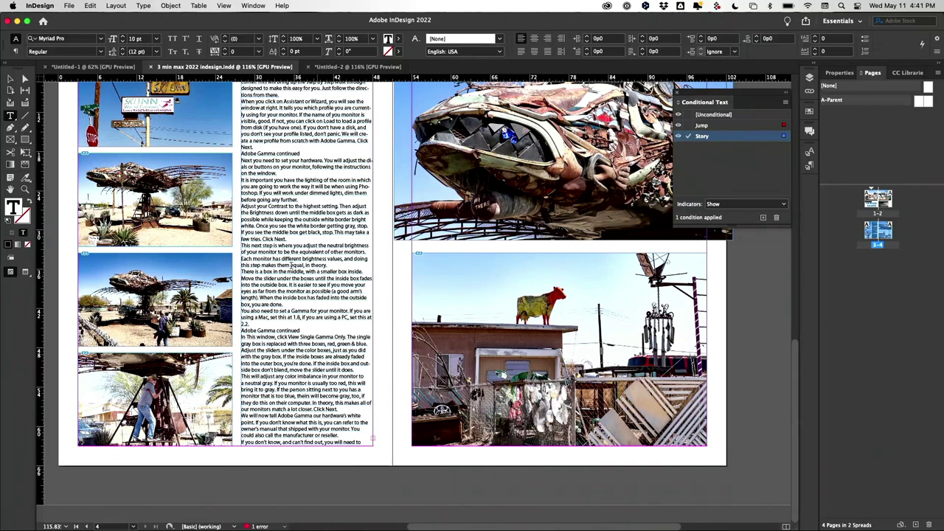
pyautogui.moveTo(242, 246)
pyautogui.mouseDown()
pyautogui.moveTo(318, 317)
pyautogui.moveTo(251, 325)
pyautogui.mouseUp()
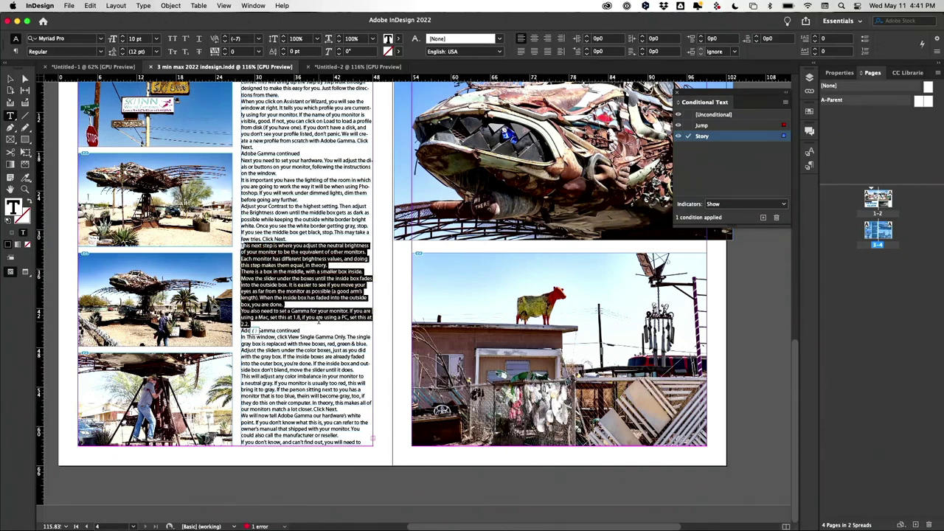
pyautogui.press('BackSpace')
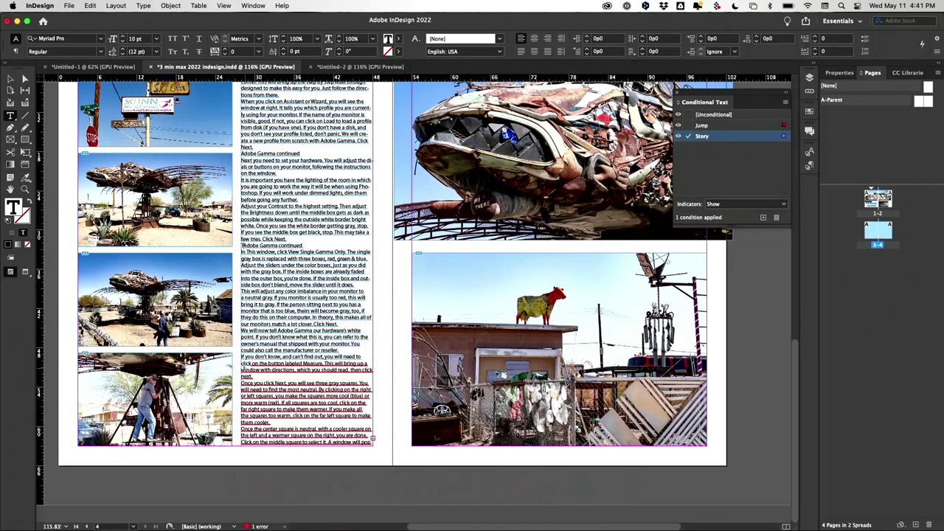
# - Apply, then remove, the Jump condition on the closing paragraphs from Measure onward
pyautogui.moveTo(242, 363); pyautogui.dragTo(371, 443)
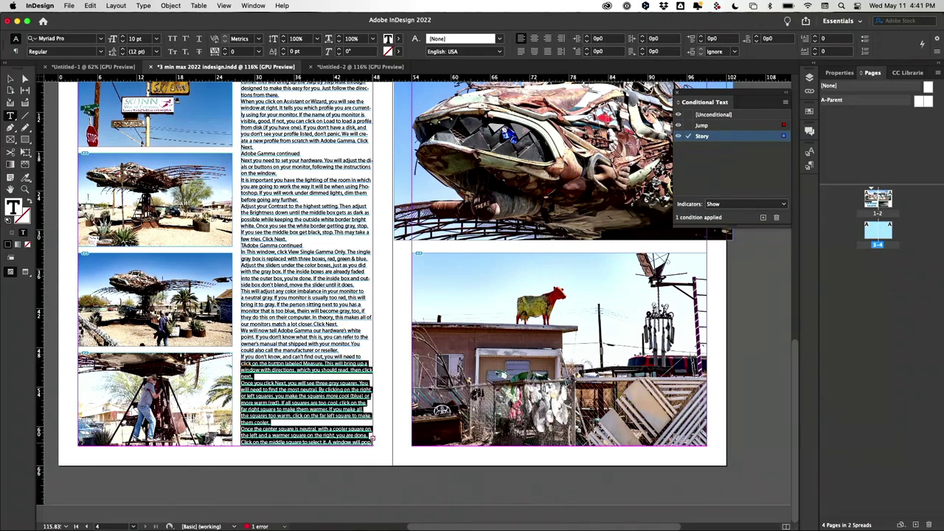
pyautogui.click(687, 125)
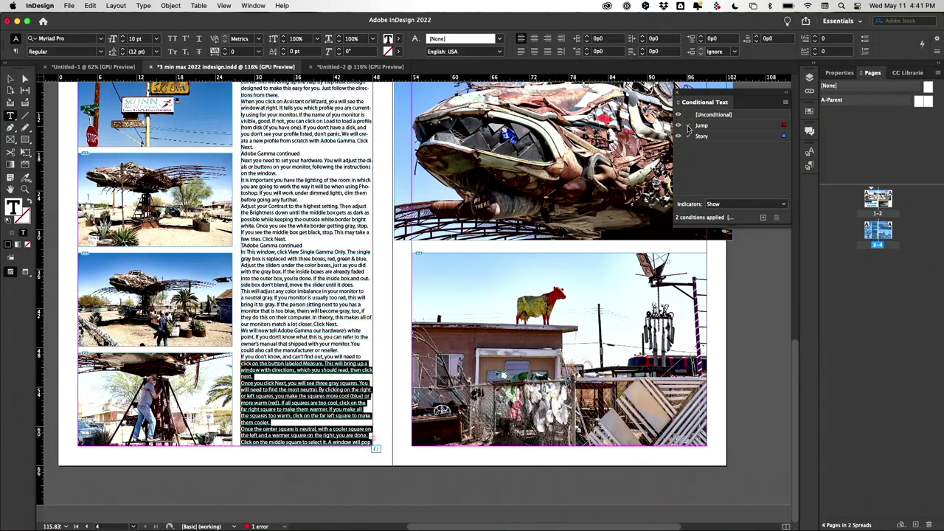
pyautogui.click(701, 136)
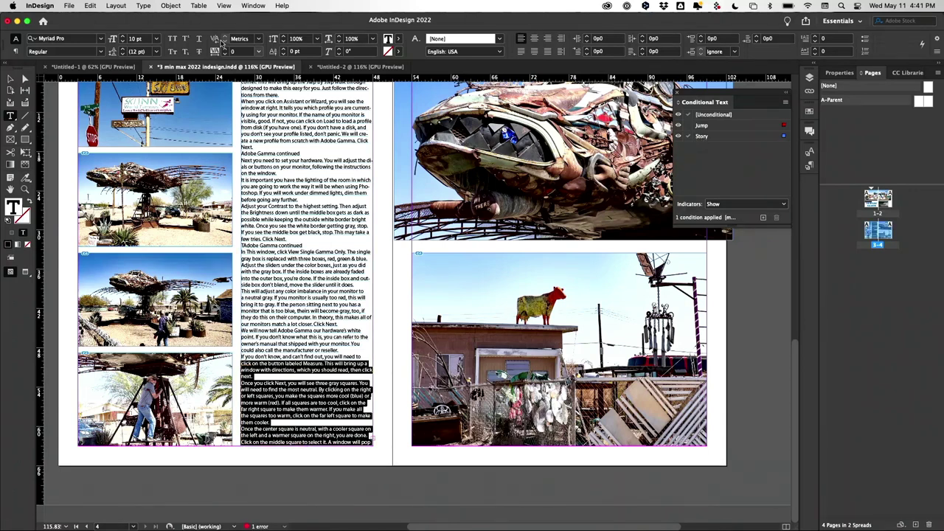
# - Check in all InCopy content, accepting the cannot-undo warning, then switch to Untitled-2
pyautogui.click(90, 5)
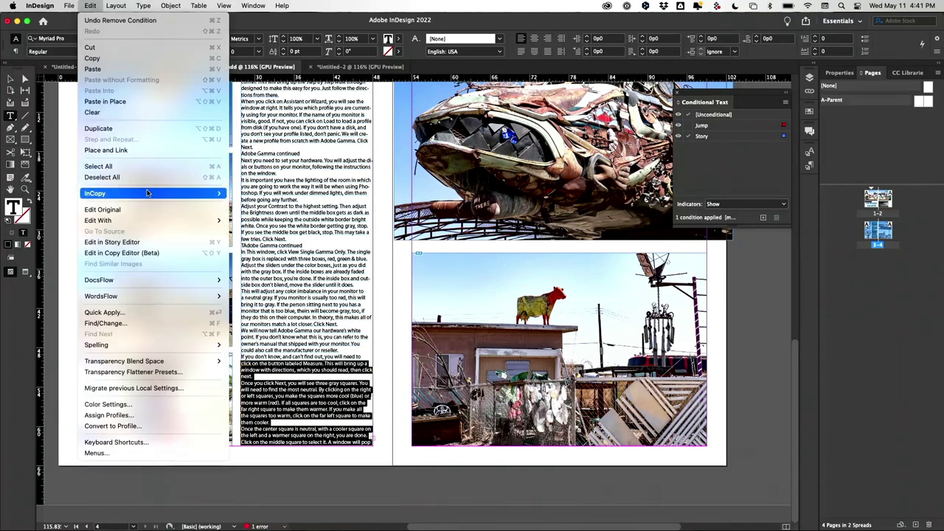
pyautogui.moveTo(95, 193)
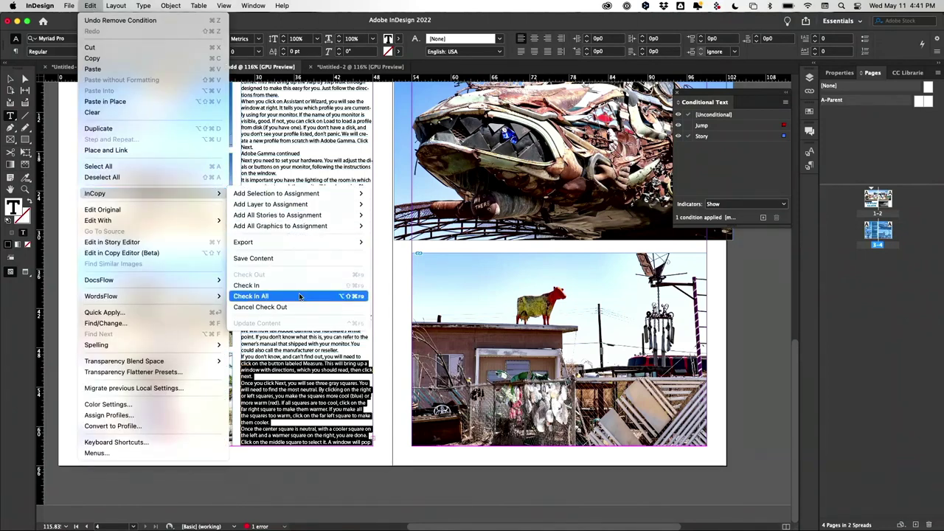
pyautogui.click(299, 297)
pyautogui.press('super+Tab')
pyautogui.press('super+shift+Tab')
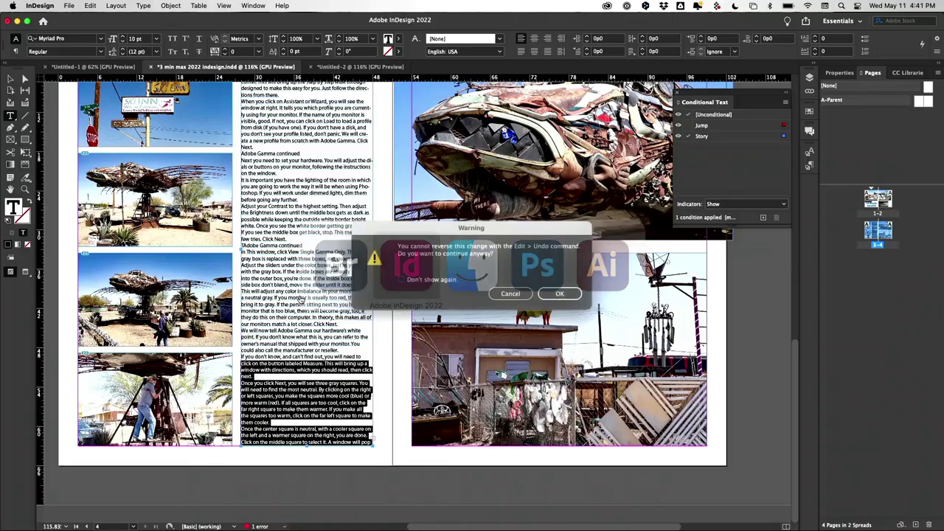
pyautogui.press('Return')
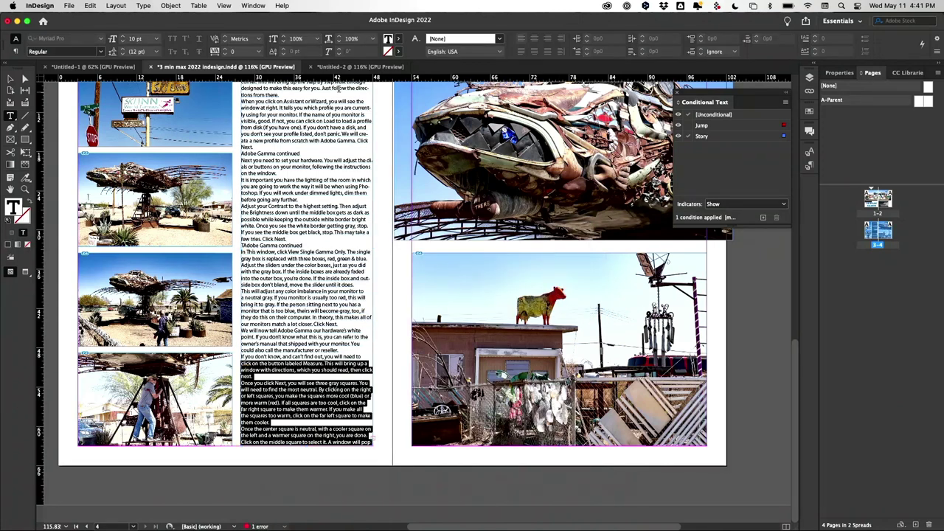
pyautogui.click(360, 67)
pyautogui.press('super+v')
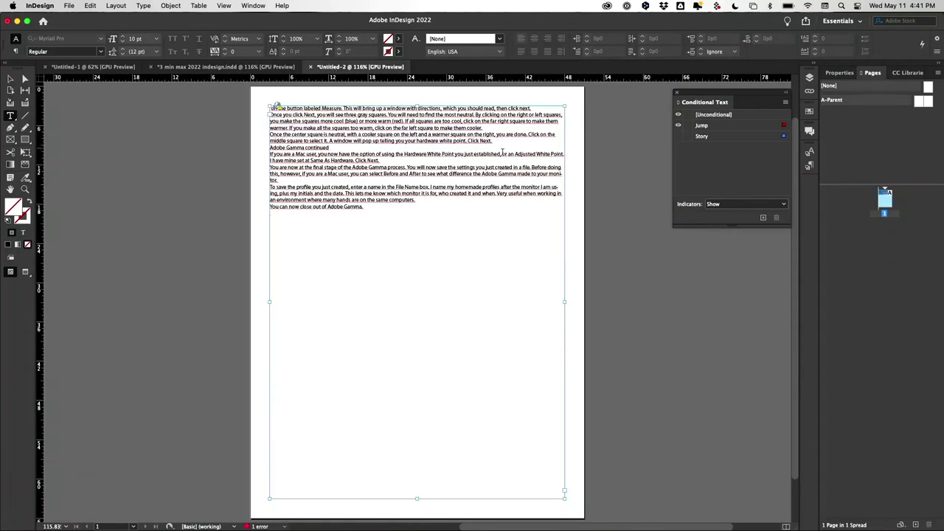
# - Update the modified Bombay Beach.icml link from the Links panel, confirming Yes
pyautogui.click(10, 78)
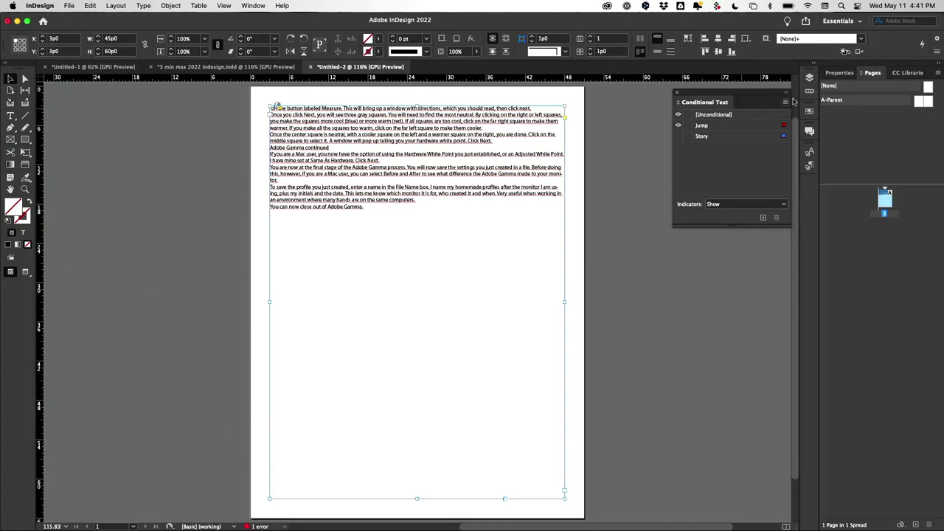
pyautogui.click(809, 90)
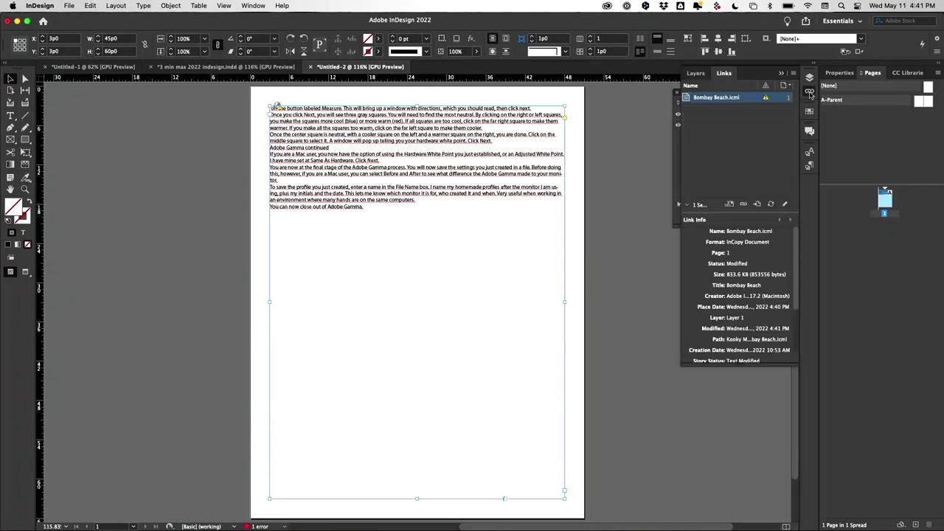
pyautogui.click(771, 203)
pyautogui.click(566, 289)
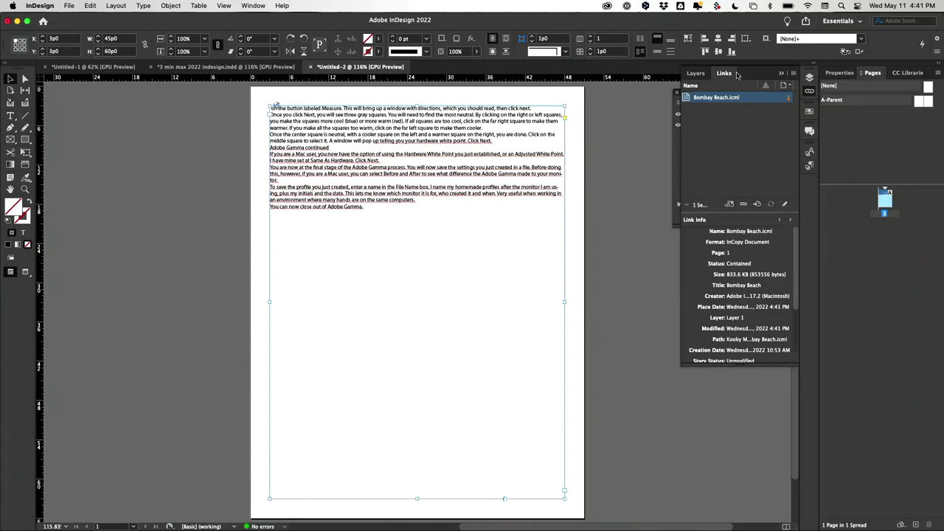
pyautogui.click(781, 74)
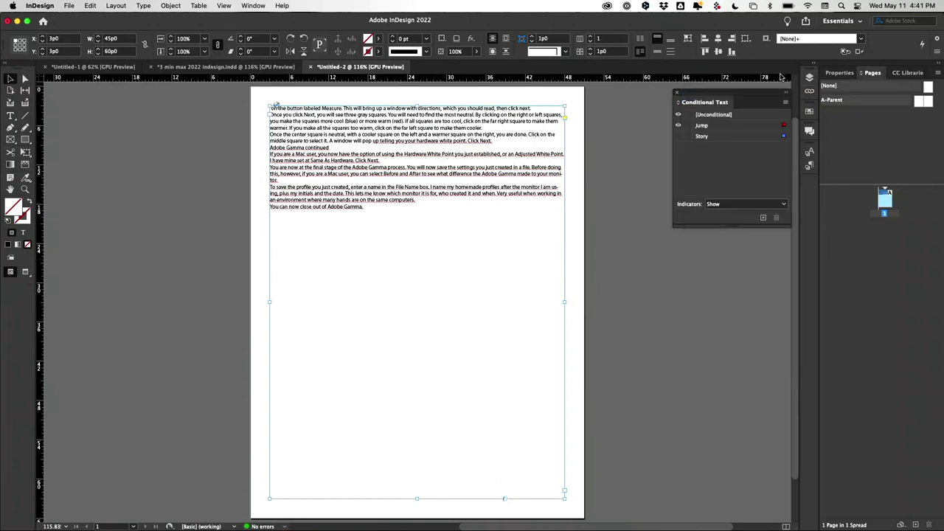
# - Toggle the Jump condition's visibility, then resume editing the story in the main layout
pyautogui.click(678, 125)
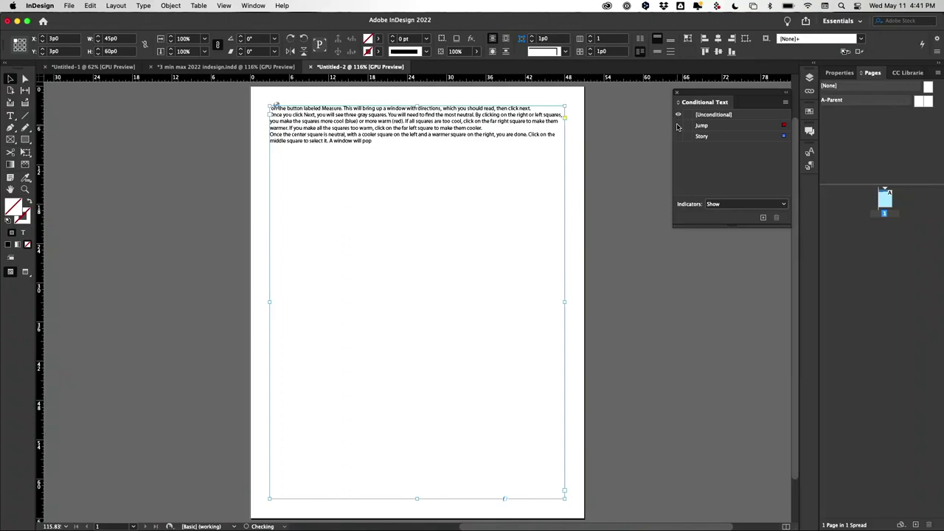
pyautogui.click(222, 66)
pyautogui.doubleClick(317, 344)
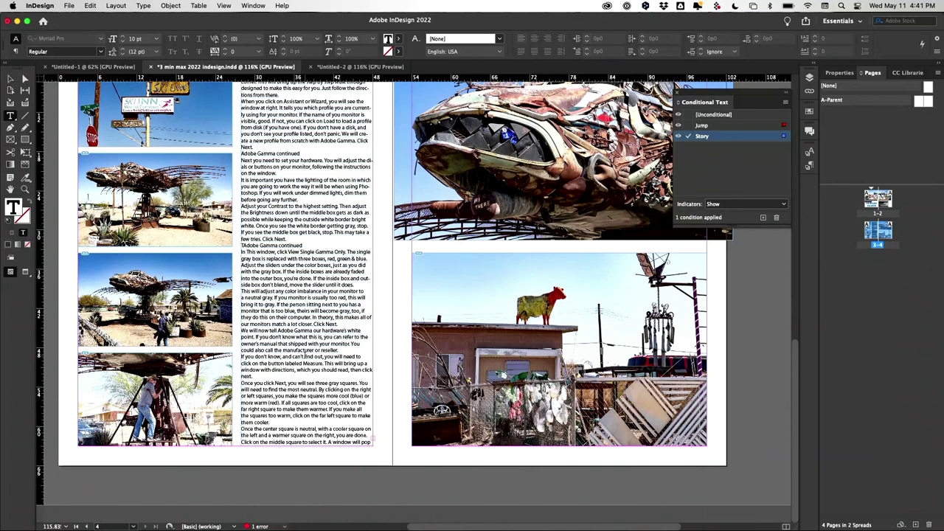
pyautogui.moveTo(306, 356); pyautogui.dragTo(371, 442)
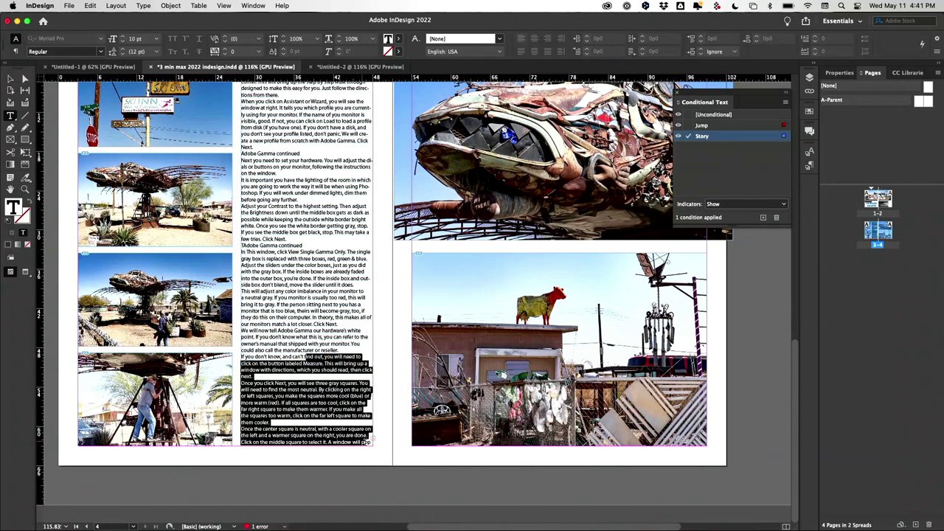
pyautogui.click(686, 116)
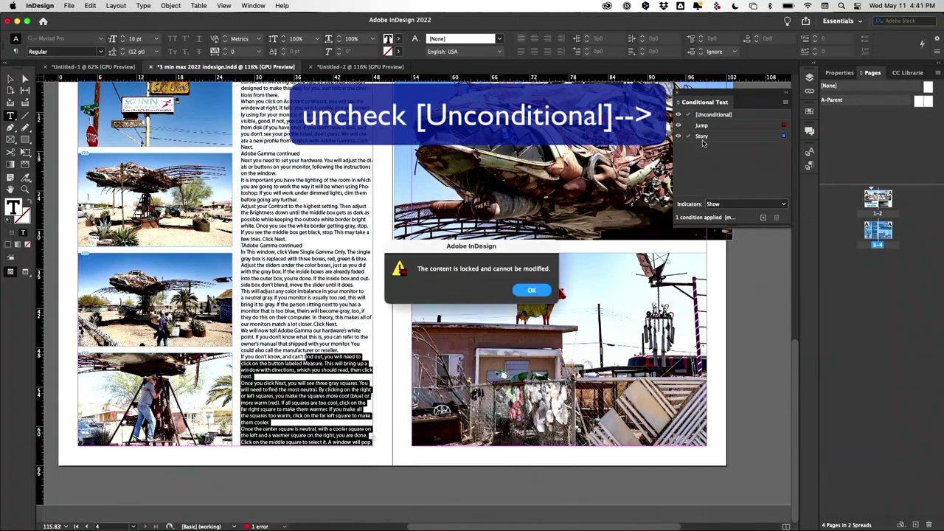
pyautogui.click(530, 293)
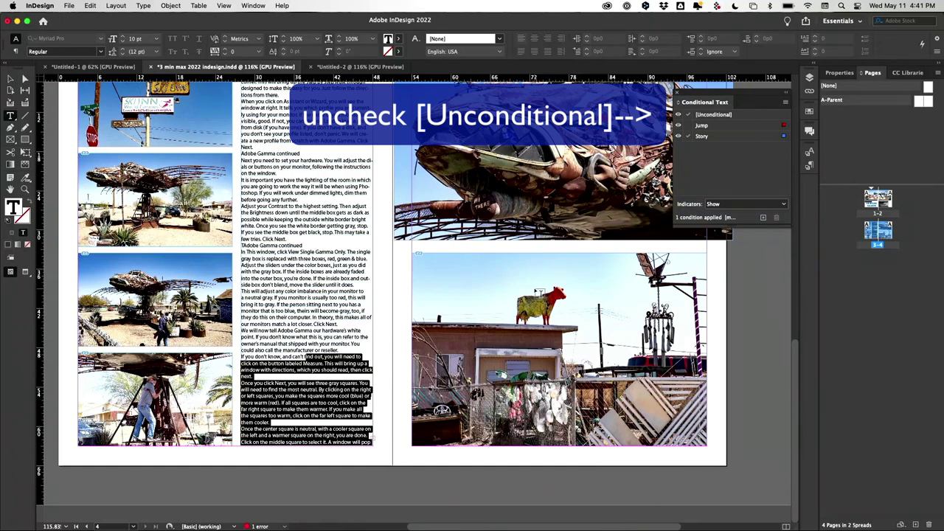